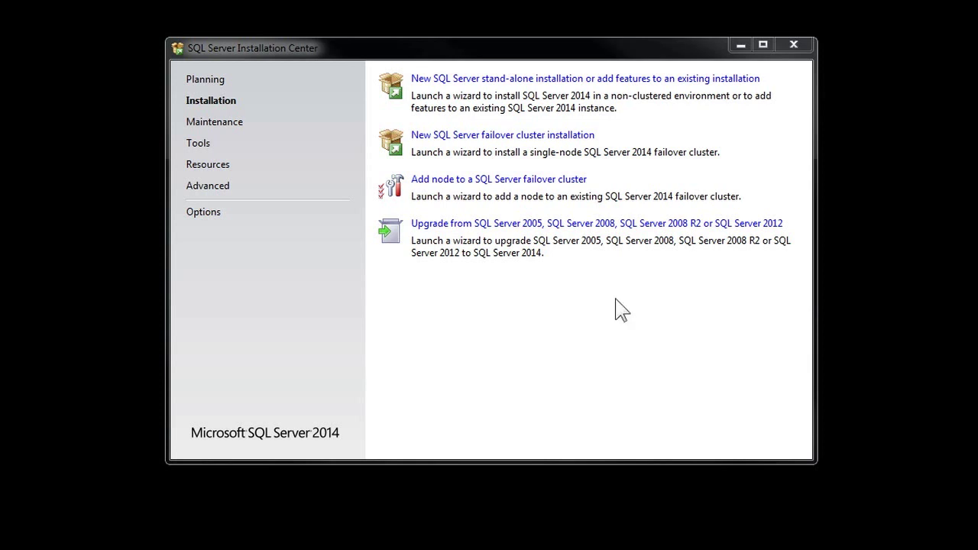
- Start a new stand-alone SQL Server installation and choose the free Evaluation edition
left_click(229, 111)
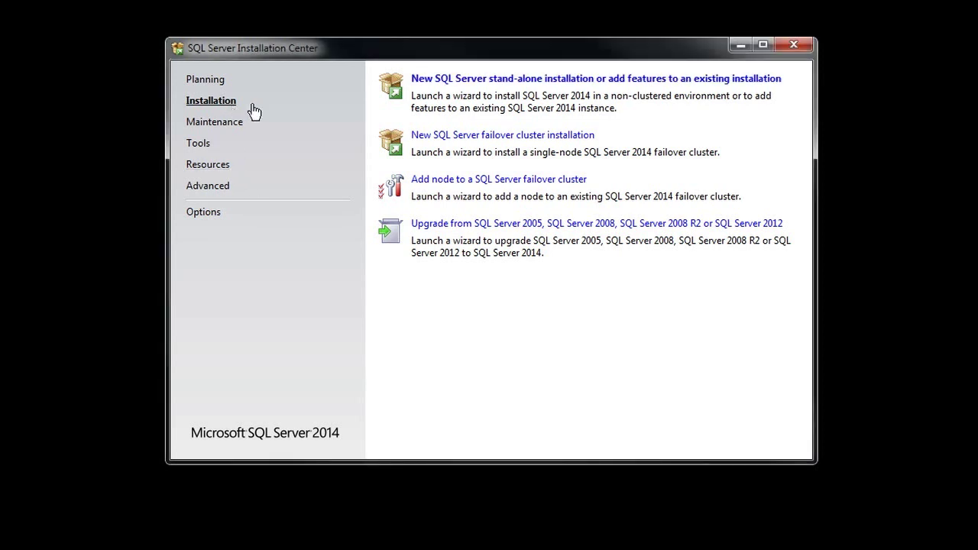
left_click(442, 81)
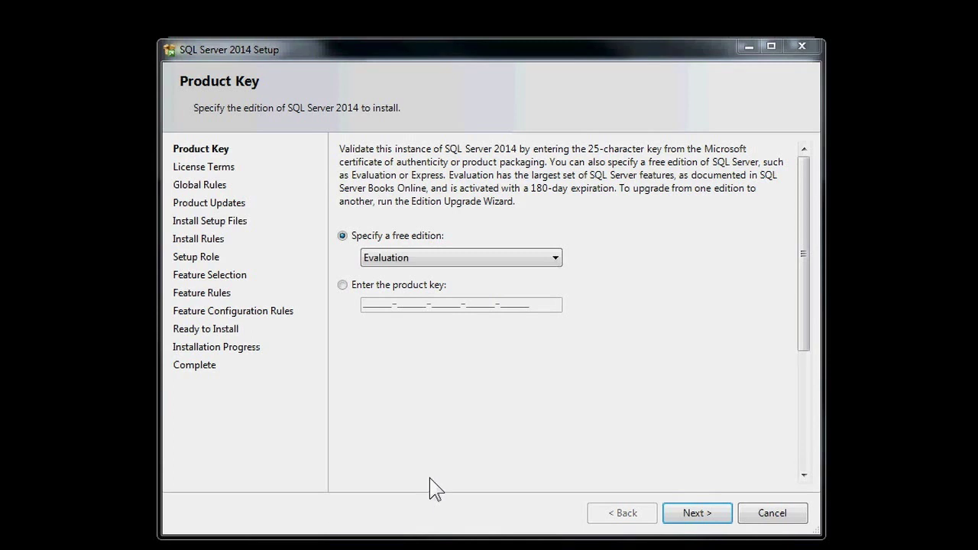
left_click(474, 261)
left_click(474, 273)
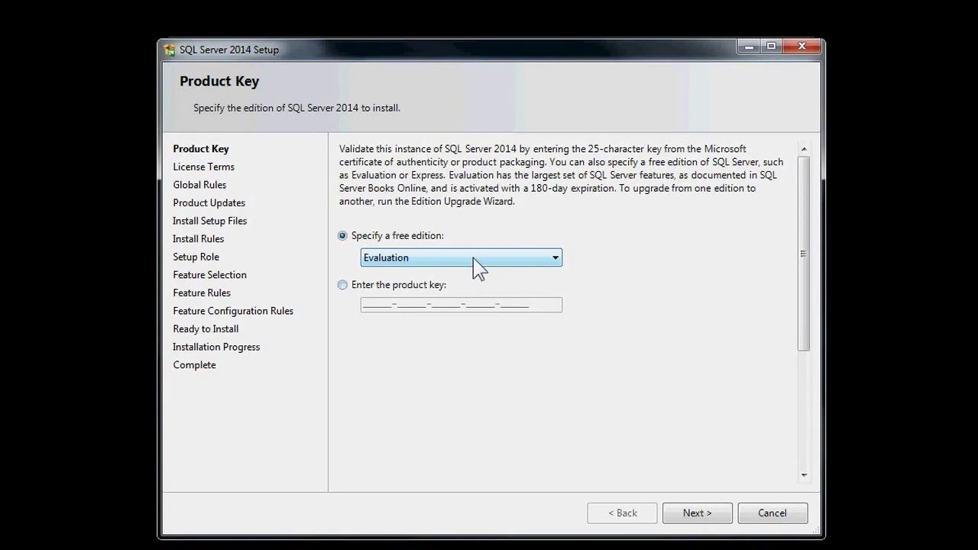
left_click(689, 514)
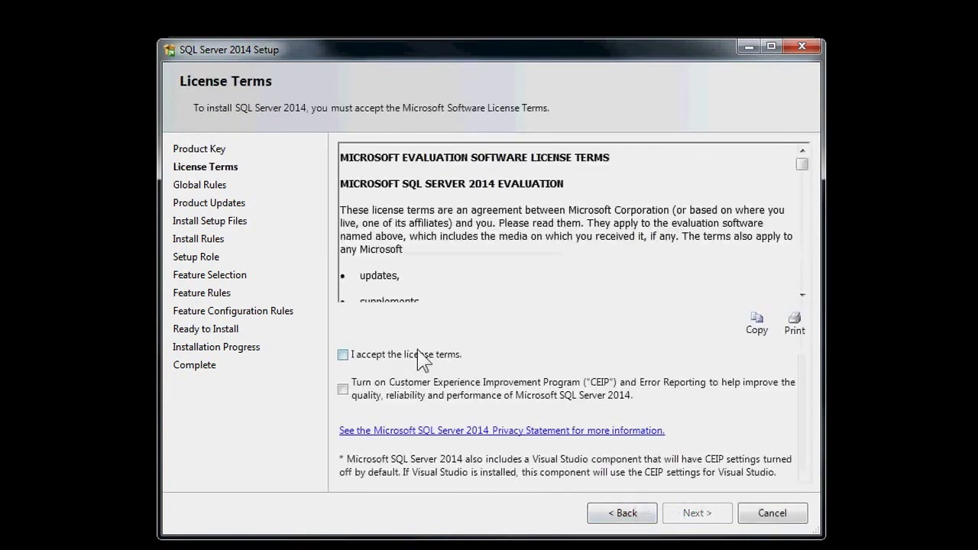
- Accept the license terms and read the Windows Firewall rule's details before continuing past the install rules
left_click(422, 356)
left_click(722, 514)
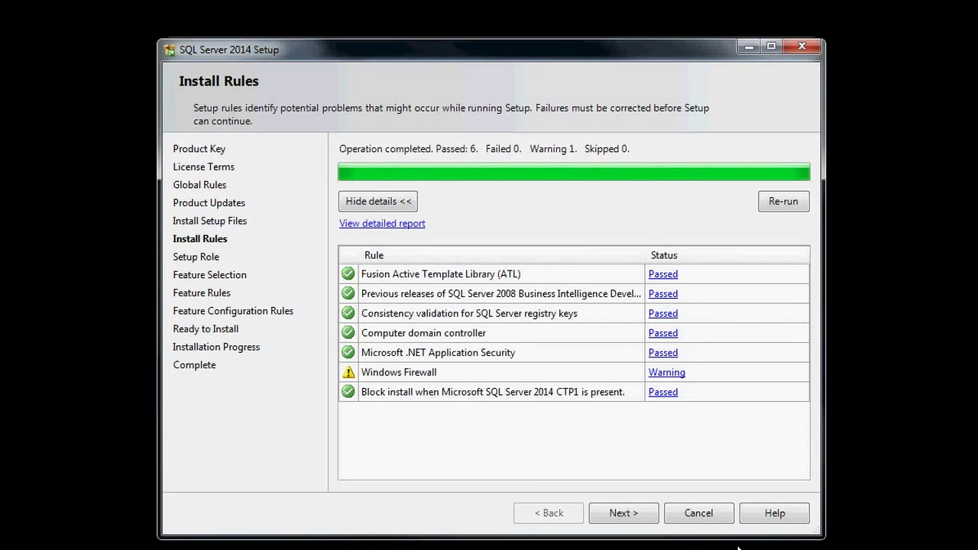
left_click(666, 373)
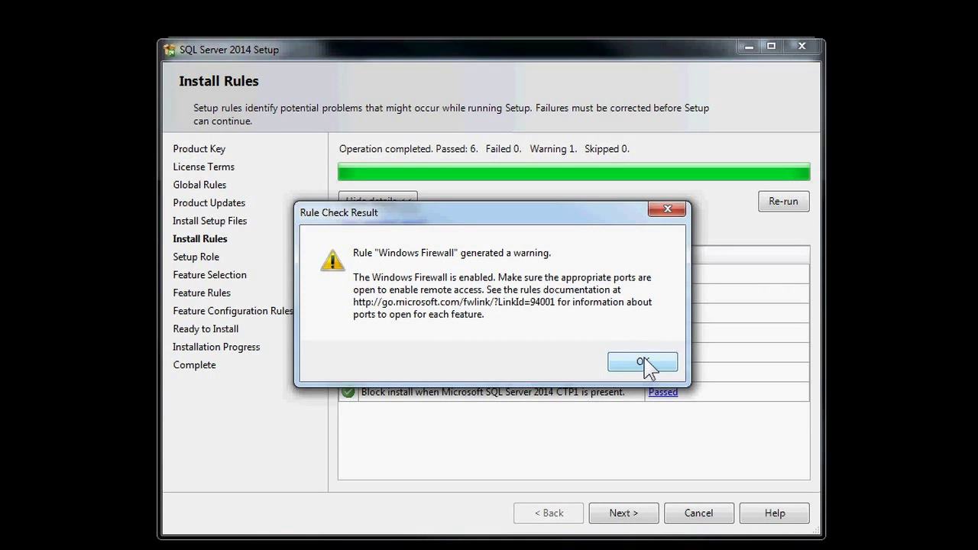
left_click(674, 363)
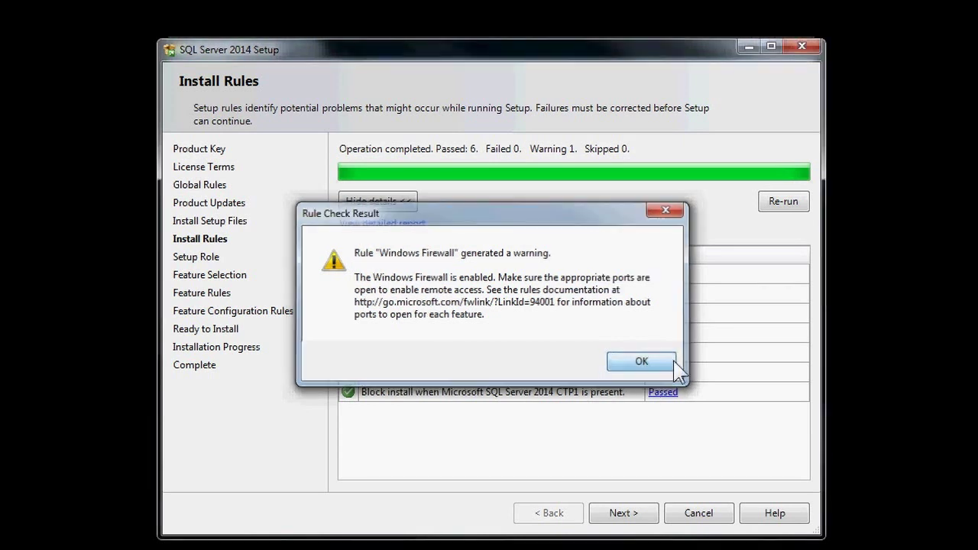
left_click(625, 513)
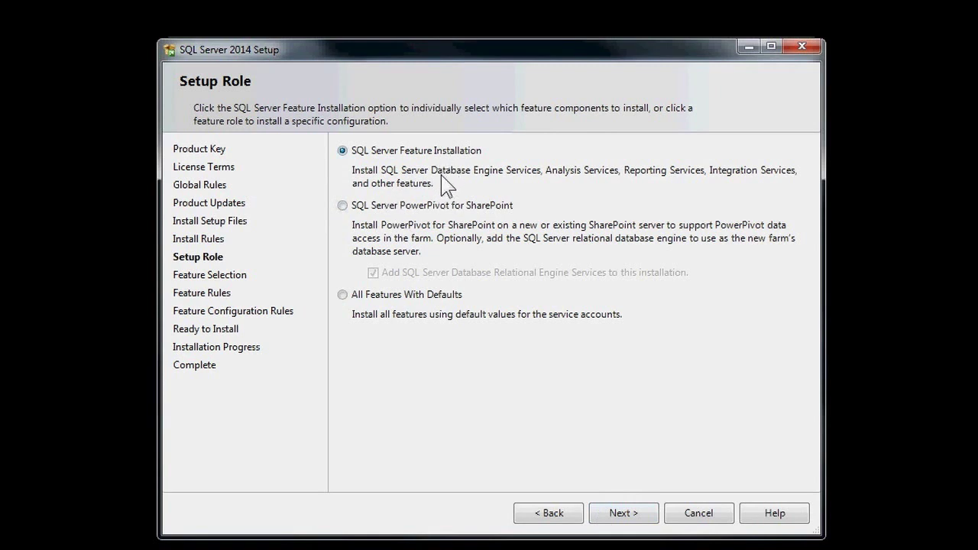
- Keep the SQL Server Feature Installation role and select Database Engine Services plus the Basic and Complete Management Tools, with default directories
left_click(608, 515)
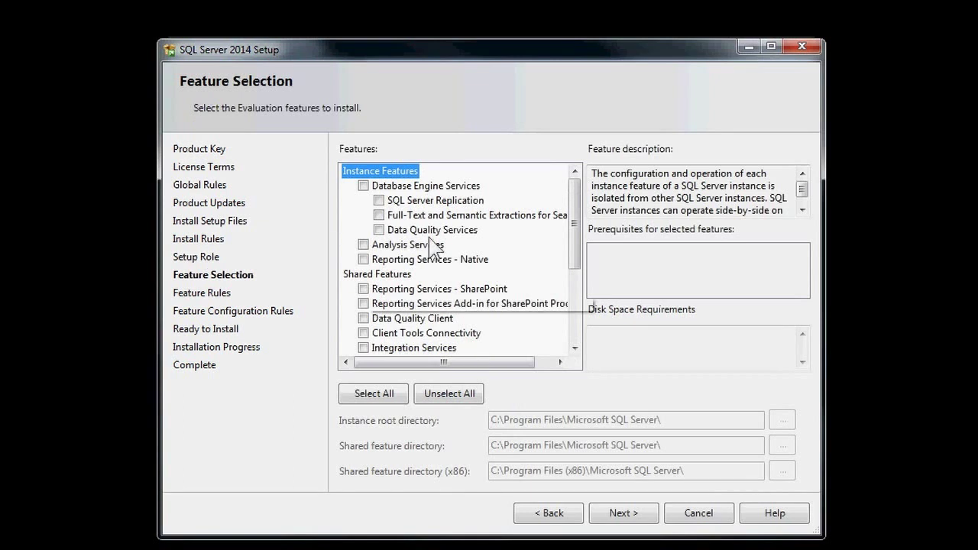
mouse_move(574, 221)
left_mouse_down()
mouse_move(583, 284)
mouse_move(581, 214)
left_mouse_up()
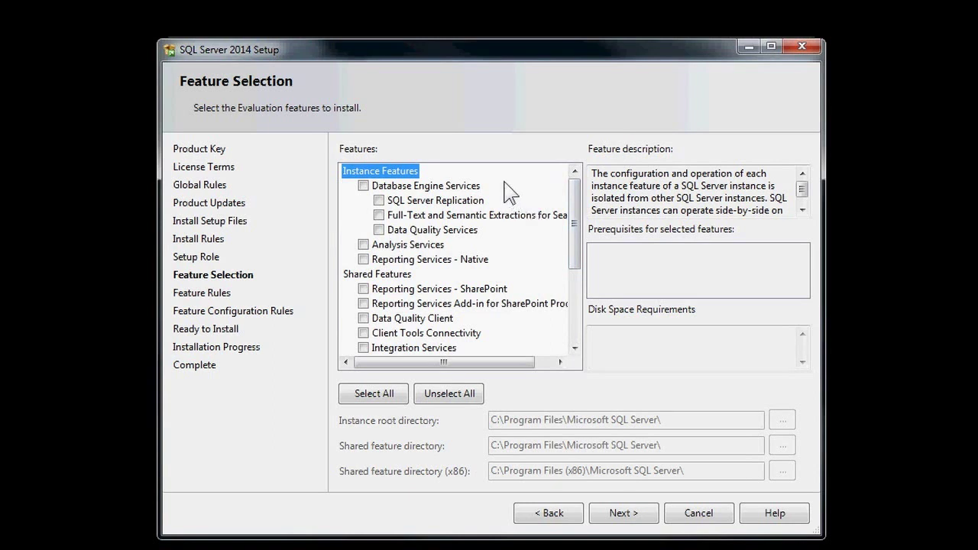
left_click(363, 185)
left_click_drag(575, 220, 491, 305)
left_click(364, 259)
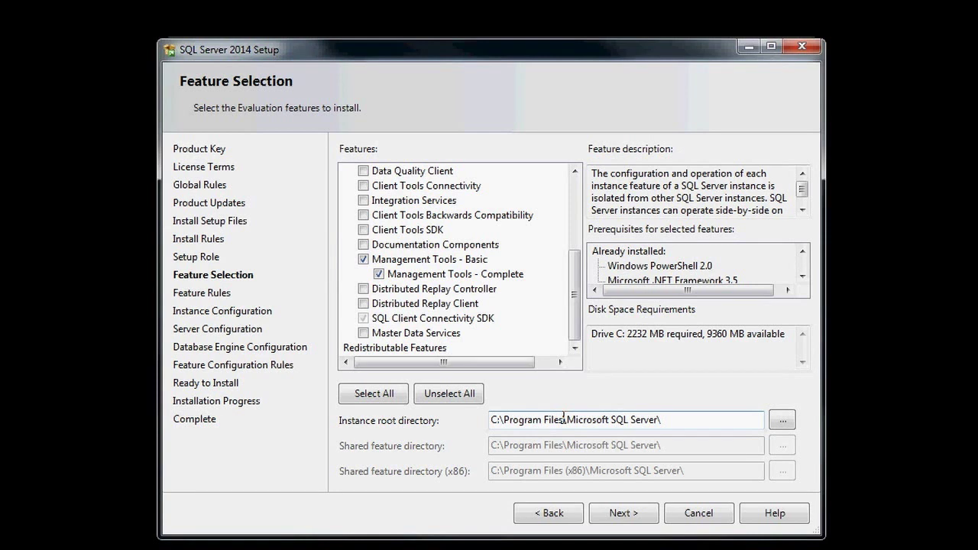
left_click(619, 513)
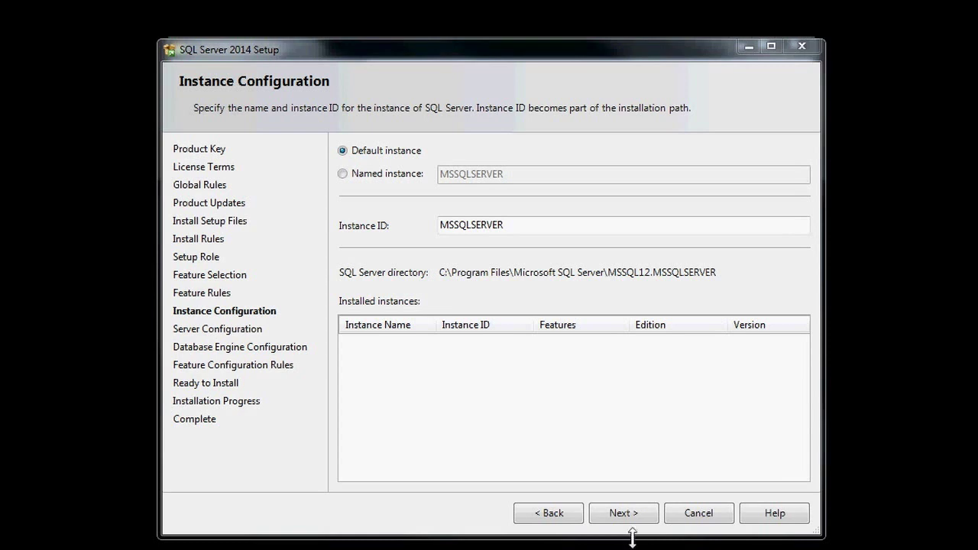
- Keep the default instance MSSQLSERVER and set the SQL Server Agent service's startup type to Automatic
left_click(622, 517)
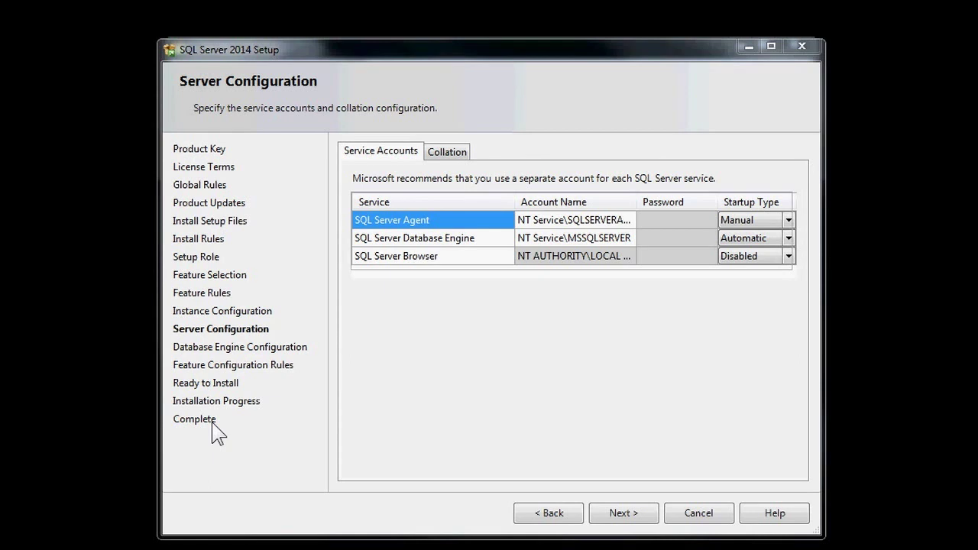
left_click(788, 221)
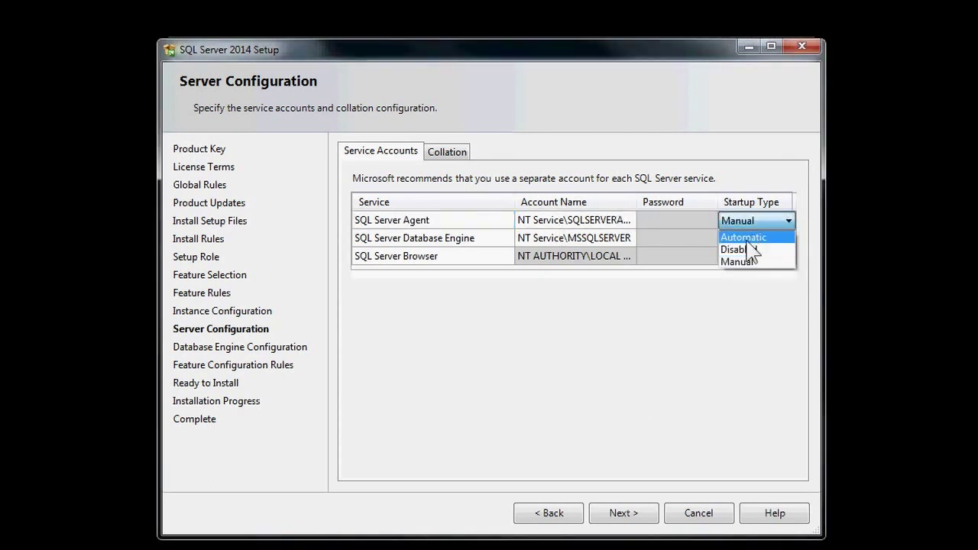
left_click(747, 237)
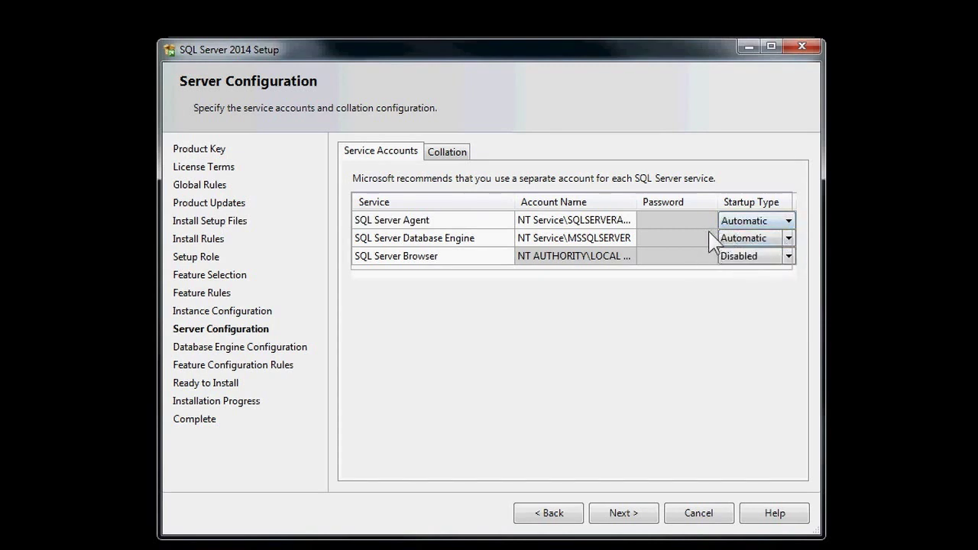
- Widen the Account Name column to check the full service accounts, and examine the Database Engine collation
left_click(632, 221)
left_click_drag(638, 202, 683, 202)
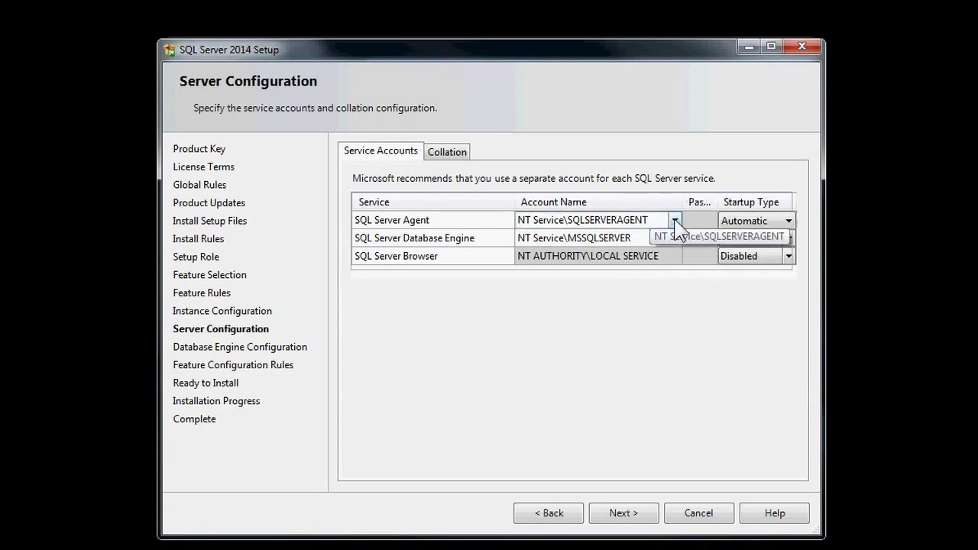
left_click(666, 238)
left_click(662, 228)
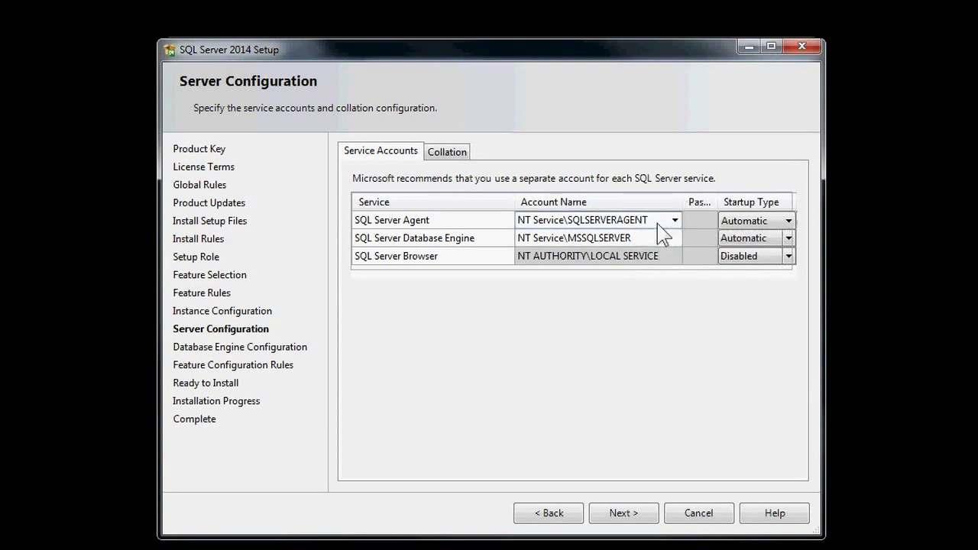
left_click(679, 239)
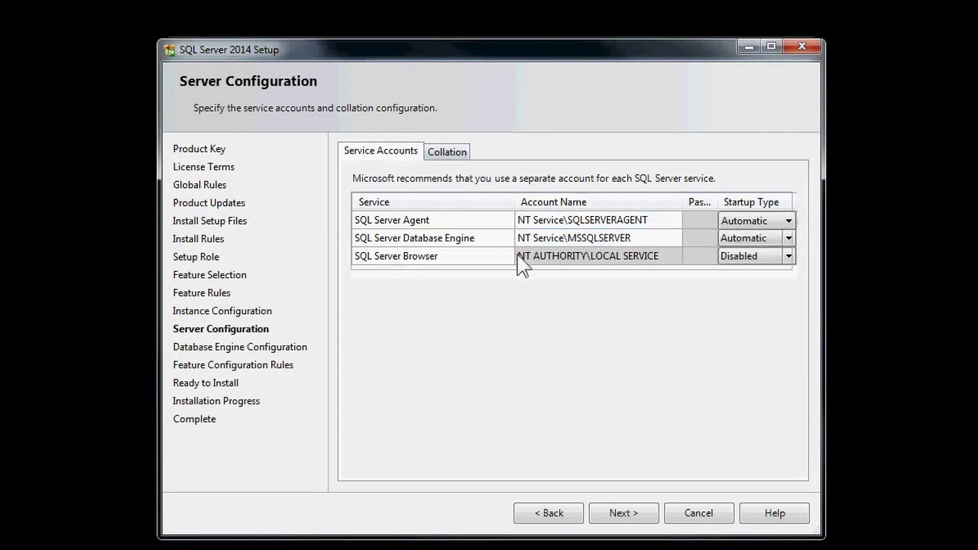
left_click(460, 157)
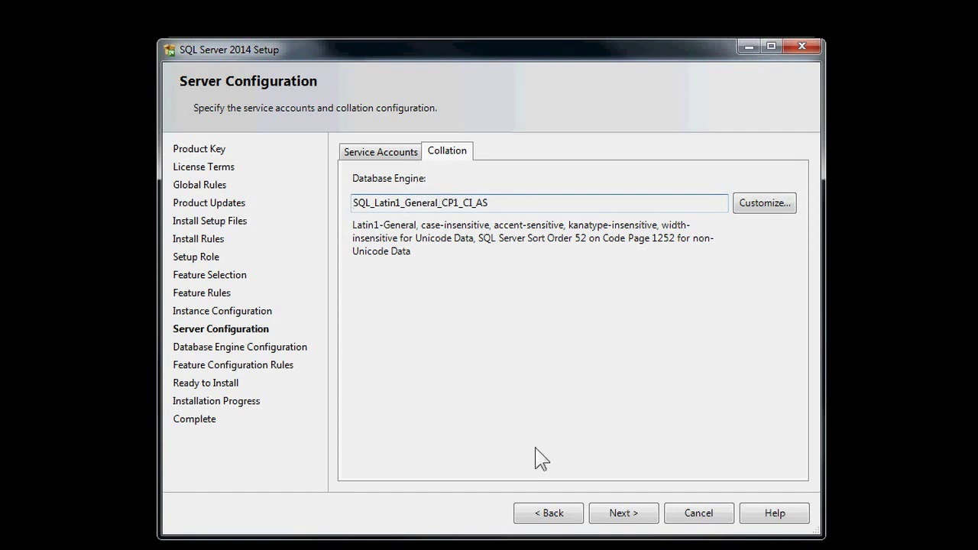
left_click(417, 152)
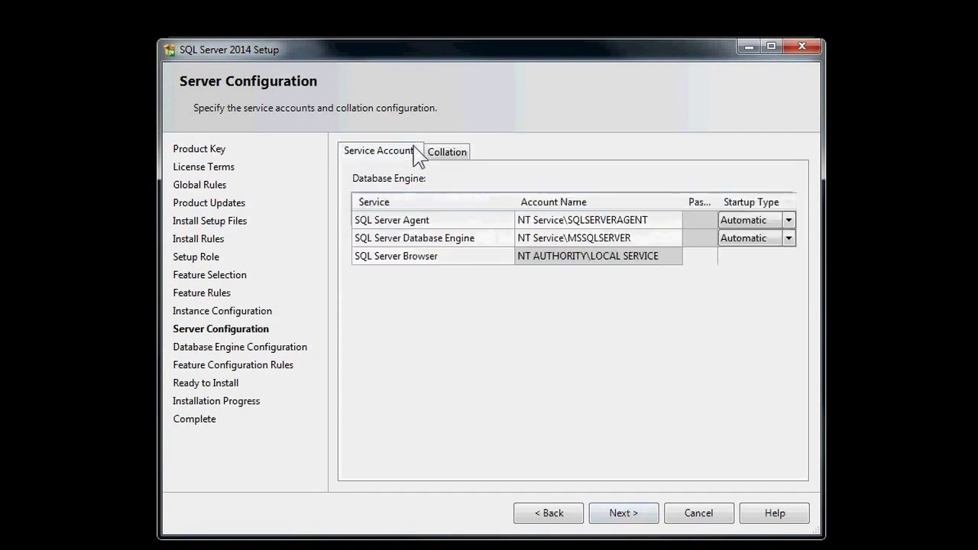
- Configure Mixed Mode authentication with a confirmed sa account password, and add the current user as a SQL Server administrator
left_click(626, 513)
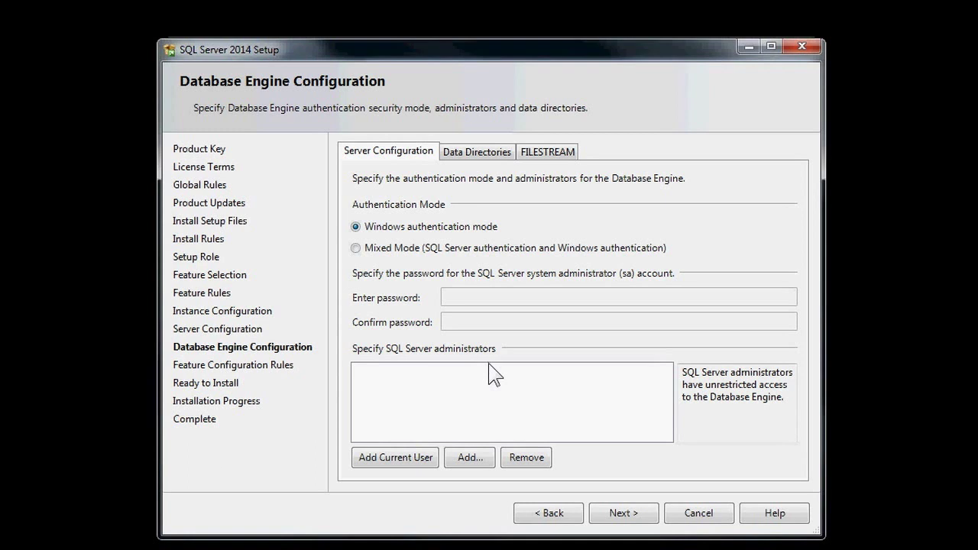
left_click(444, 249)
left_click(475, 298)
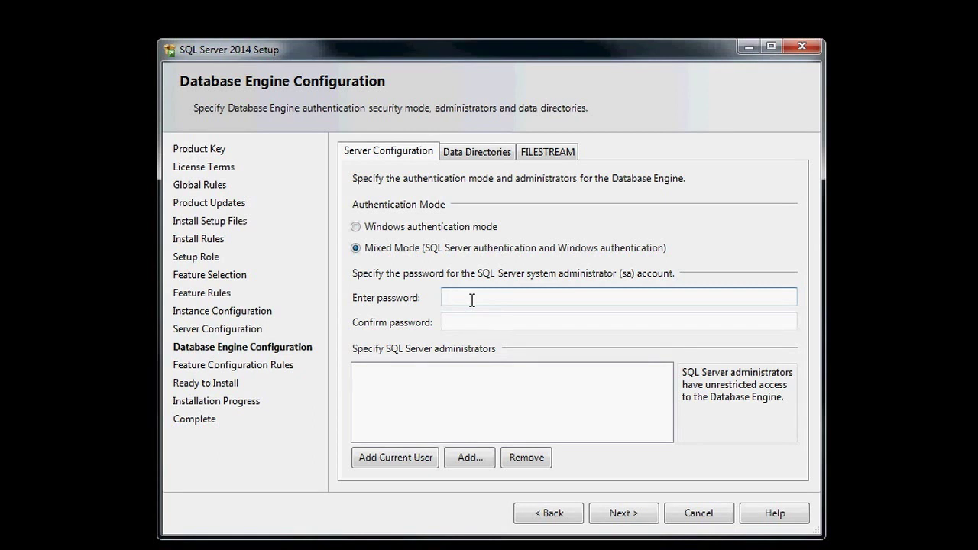
type("•••••••••")
key("Tab")
type("••••••••••")
key("BackSpace")
key("BackSpace")
key("BackSpace")
key("BackSpace")
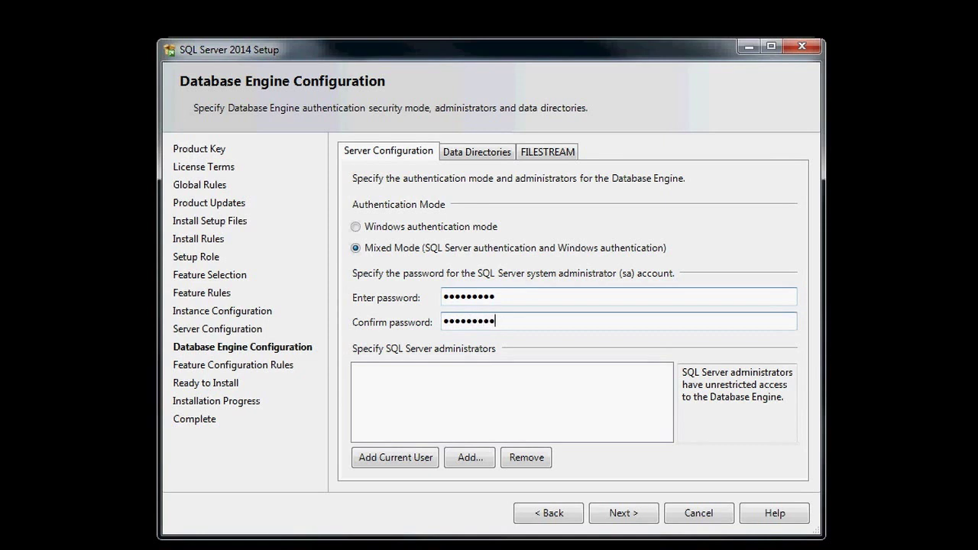
key("BackSpace")
key("BackSpace")
key("BackSpace")
key("BackSpace")
key("BackSpace")
key("BackSpace")
type("•••••••••")
left_click(404, 462)
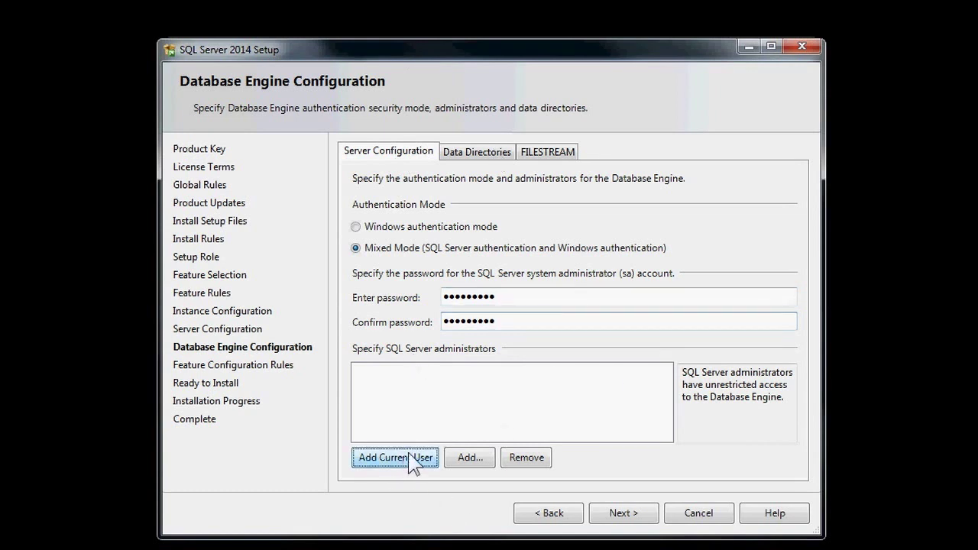
- Set the Database Engine's data root directory to D:\Program Files\Microsoft SQL Server\
left_click(466, 153)
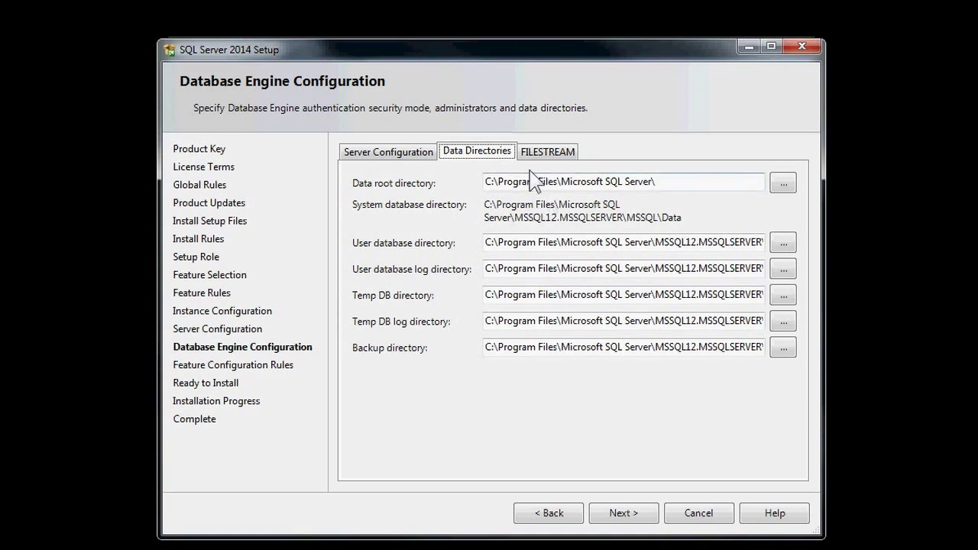
left_click(489, 182)
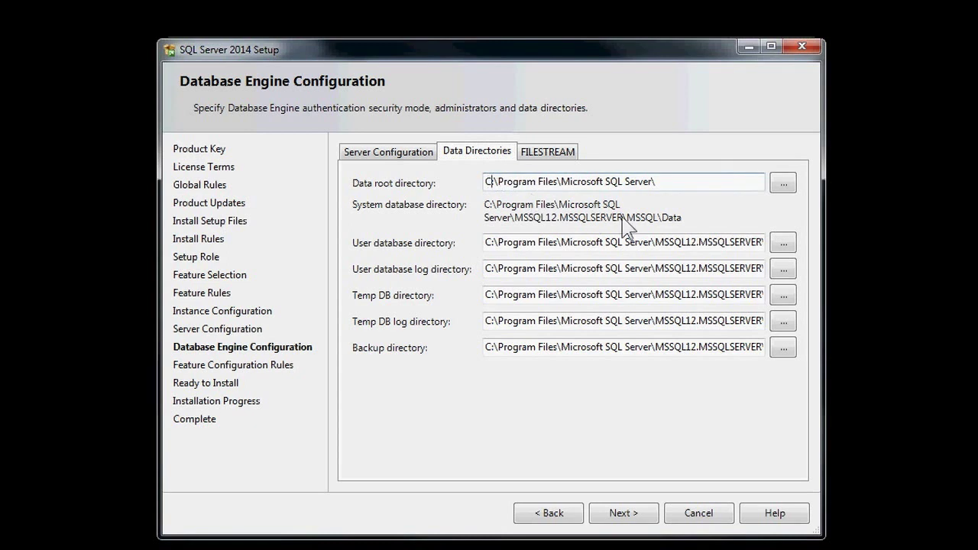
key("BackSpace")
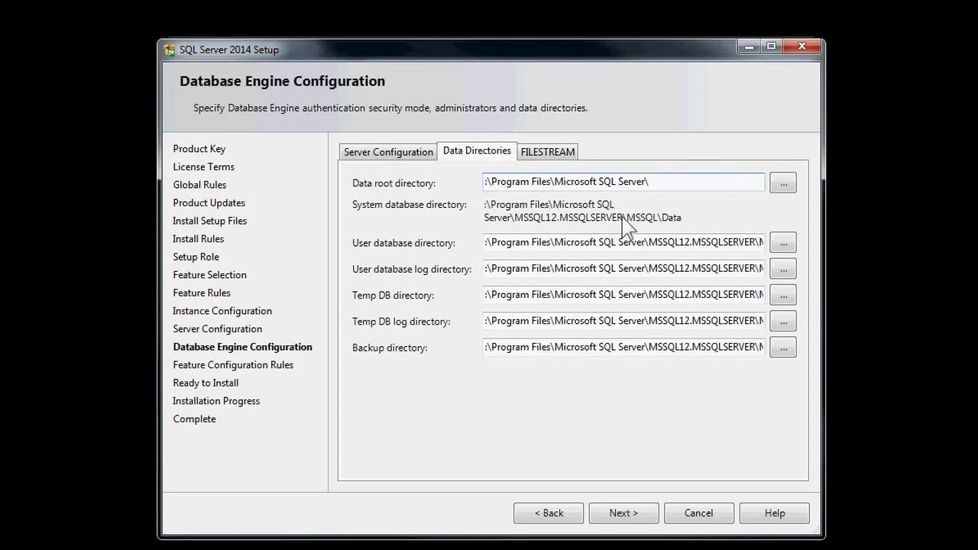
type("D")
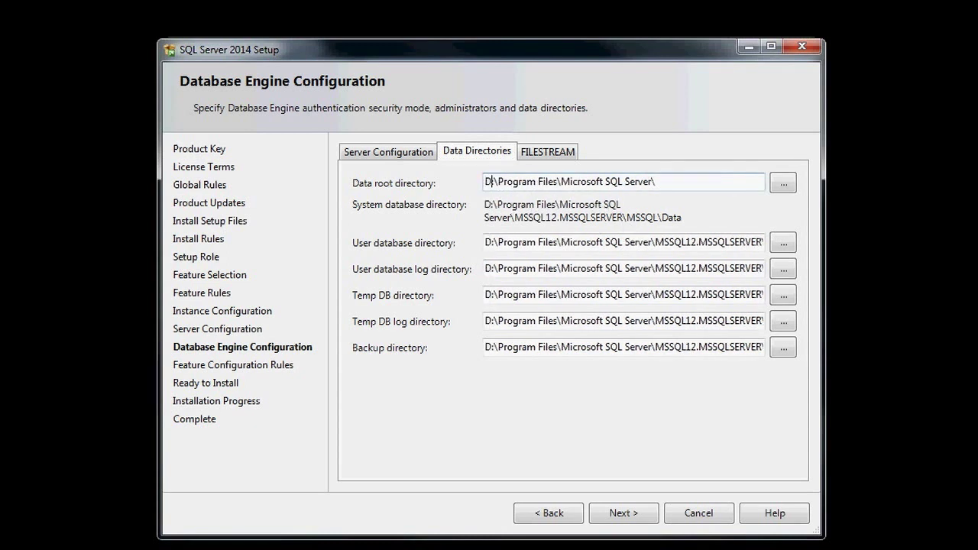
- Change the user database log directory and the backup directory to drive E, and proceed to the installation summary
left_click(486, 241)
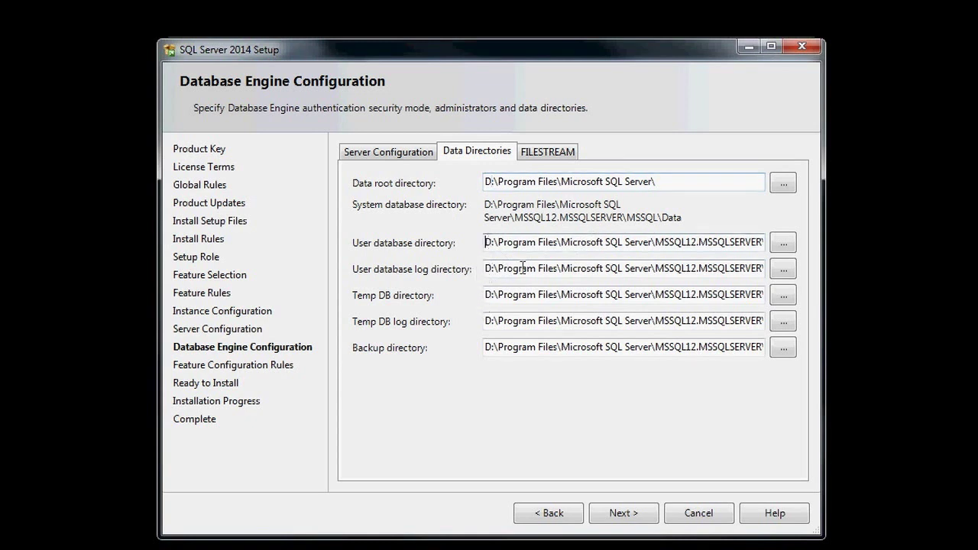
key("Right")
left_click(492, 267)
key("BackSpace")
type("E")
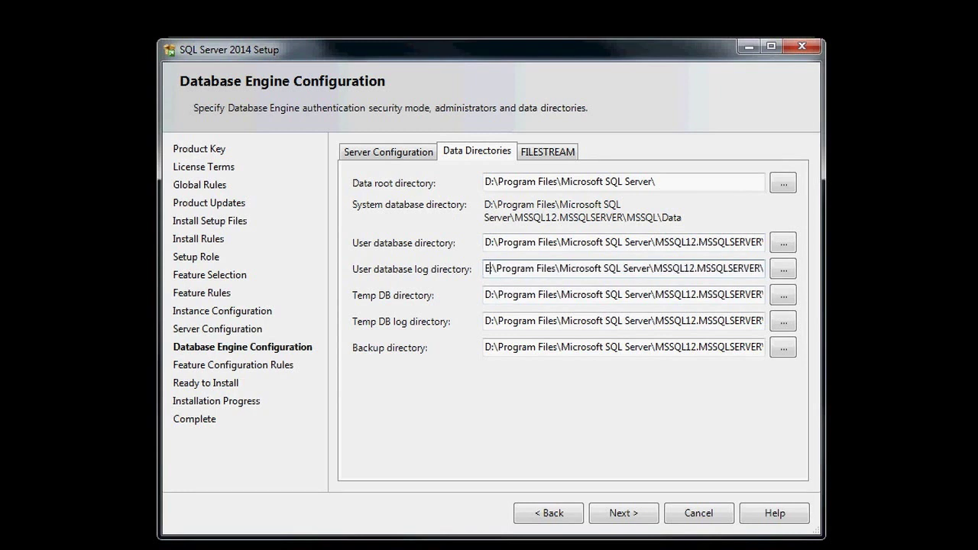
left_click(493, 346)
key("BackSpace")
type("E")
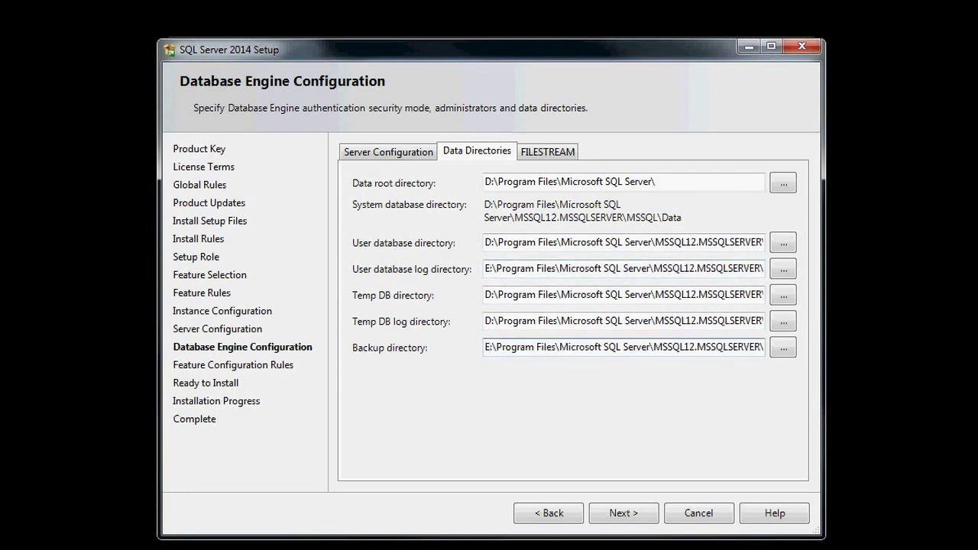
left_click(623, 513)
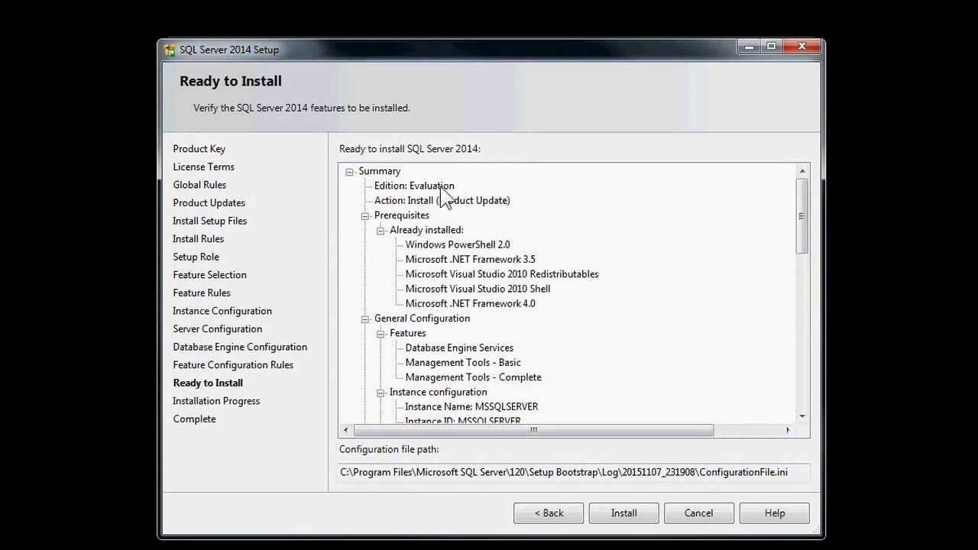
- Review the edition, features, directories and instance configuration in the summary, and start the installation
left_click(443, 188)
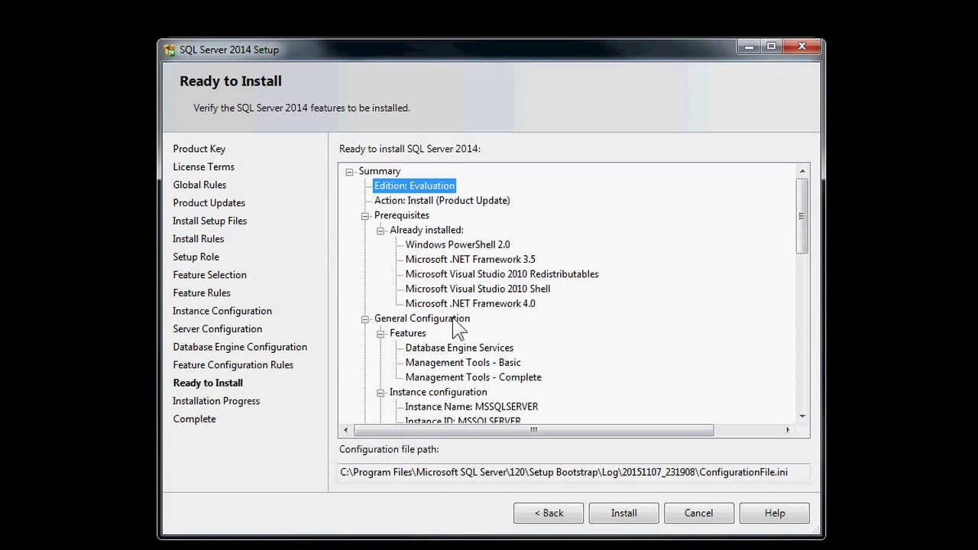
left_click(459, 348)
left_click(500, 377)
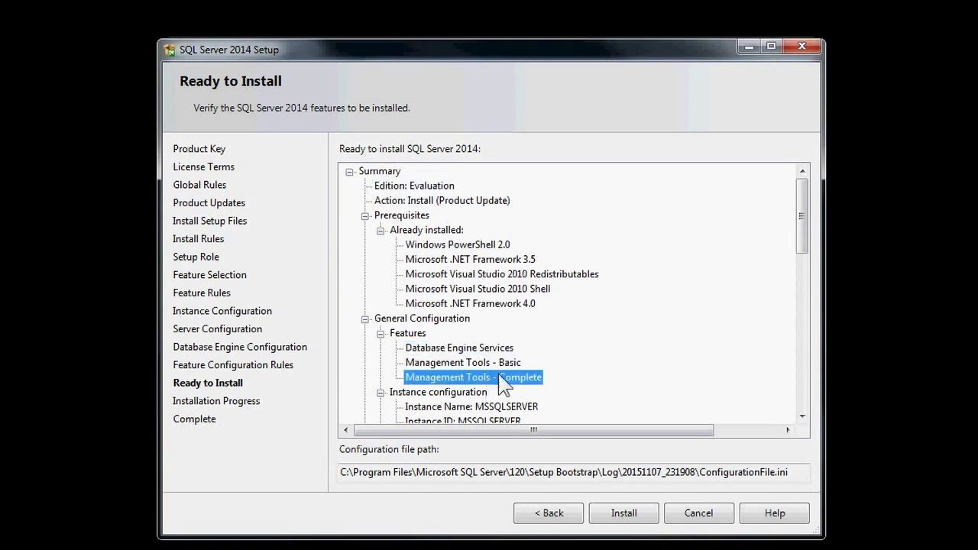
left_click_drag(802, 251, 804, 392)
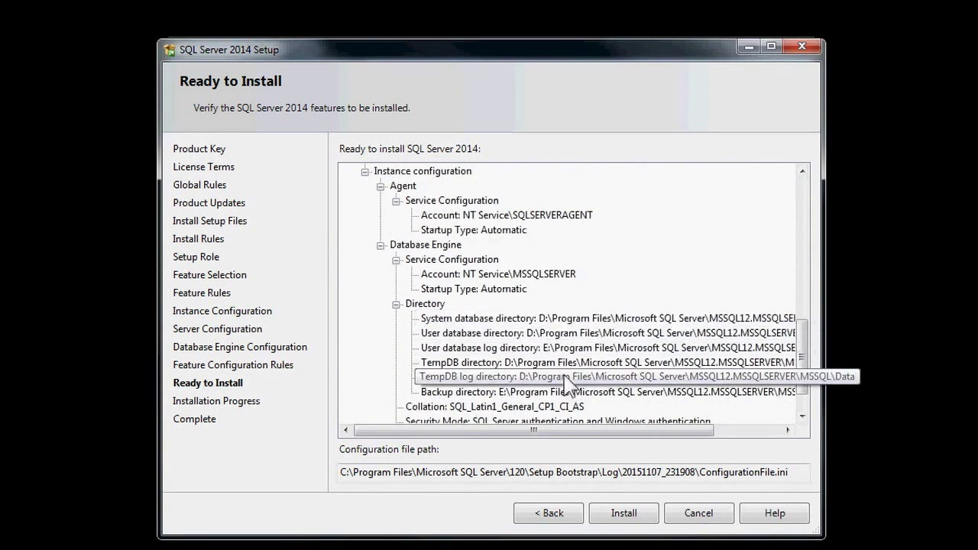
scroll(562, 370, "up", 3)
scroll(552, 384, "up", 3)
left_click(479, 215)
left_click(481, 230)
left_click(483, 216)
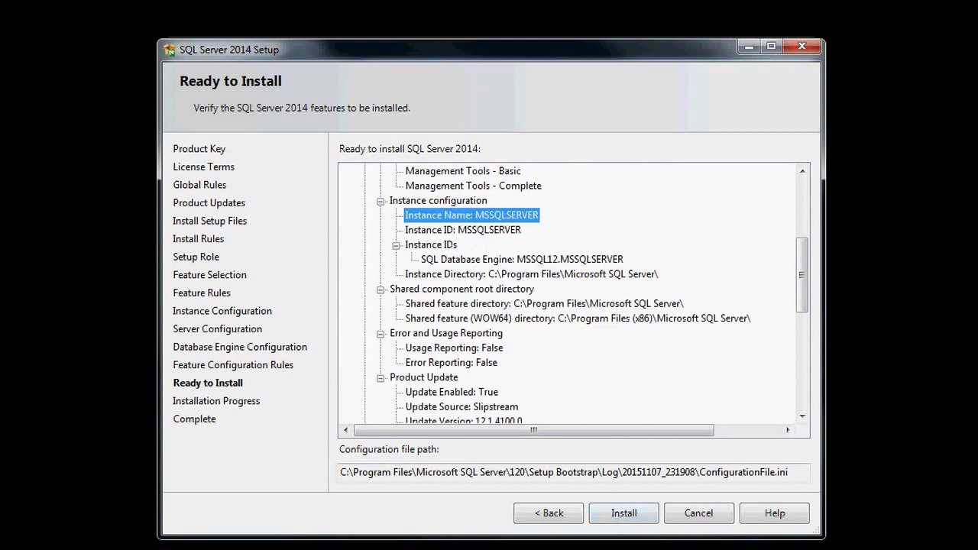
left_click(624, 512)
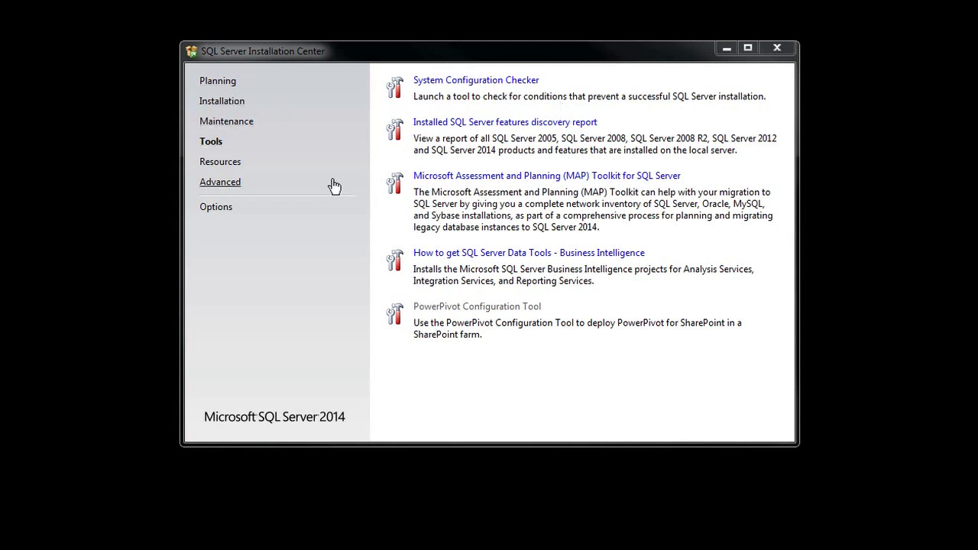
- Open the installed SQL Server features discovery report and check the instance name and the installed features
left_click(498, 124)
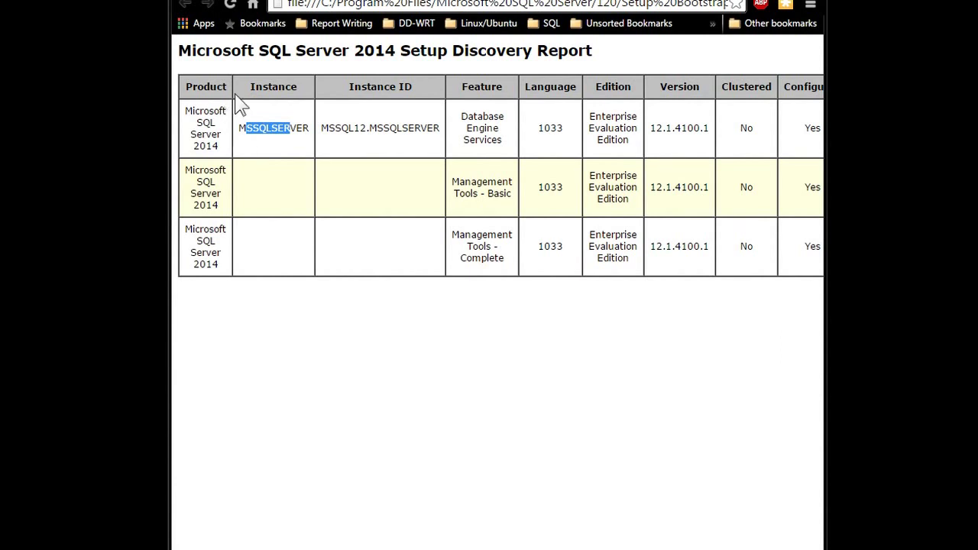
left_click_drag(243, 130, 315, 132)
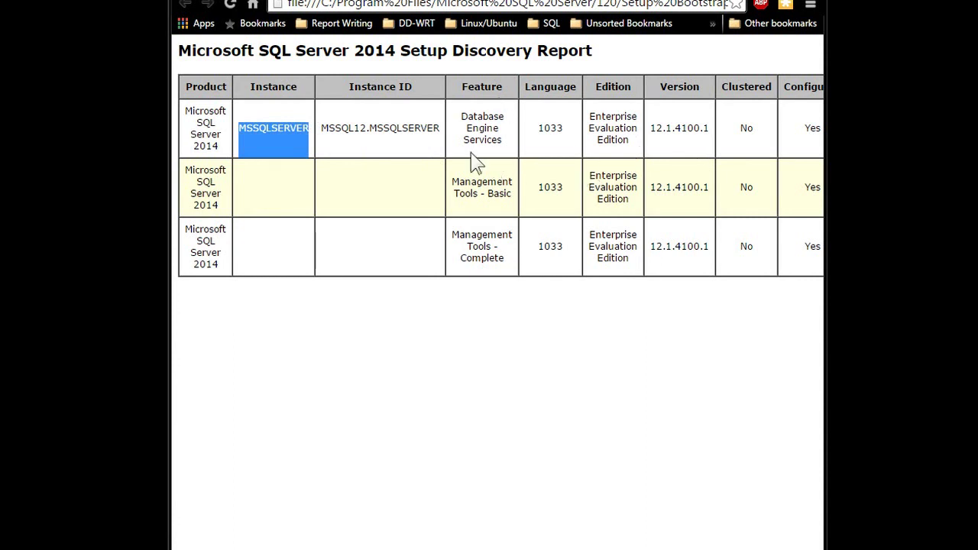
left_click_drag(465, 193, 474, 258)
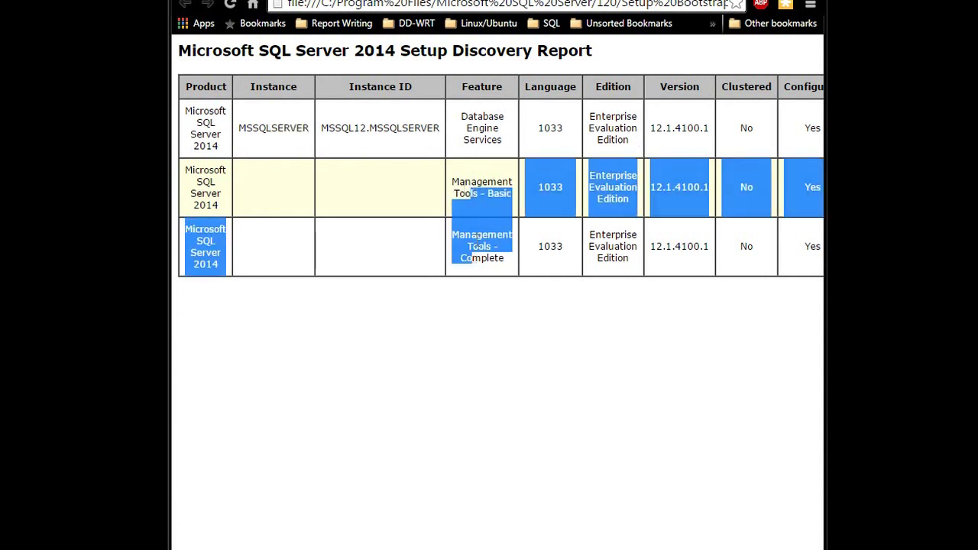